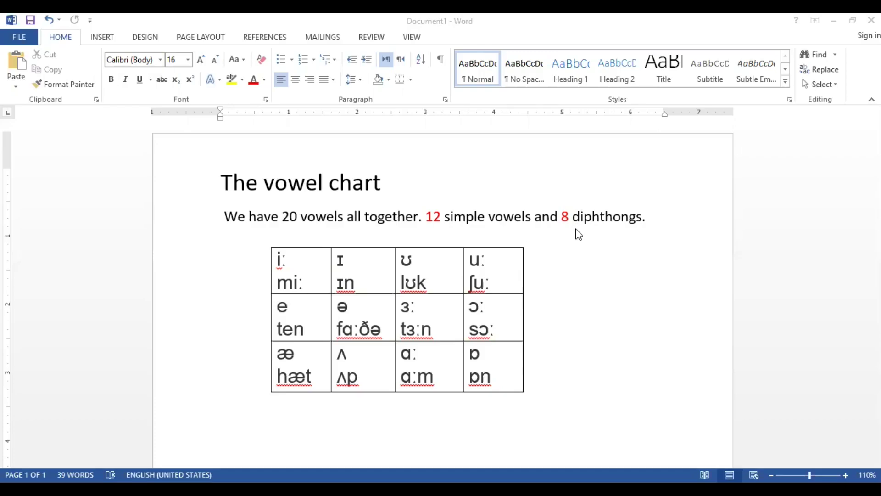
Insert an empty text box beside the vowel table's top row.
scroll(312, 270, down, 1)
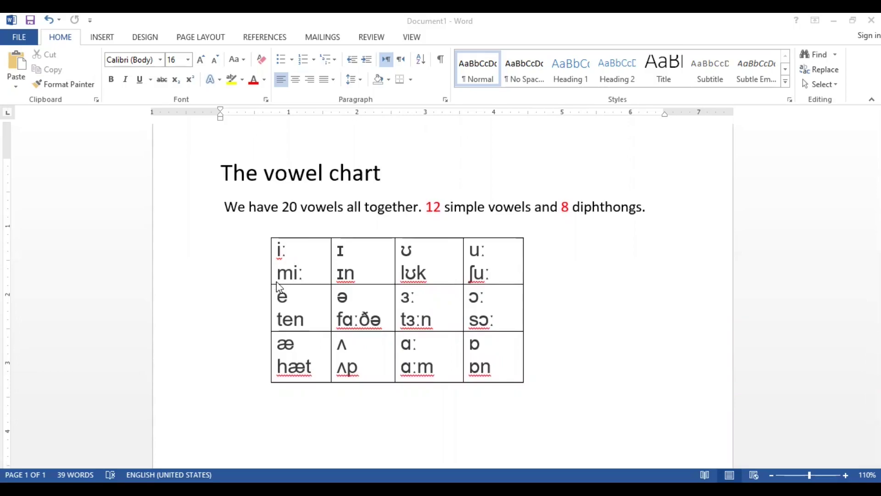
click(357, 262)
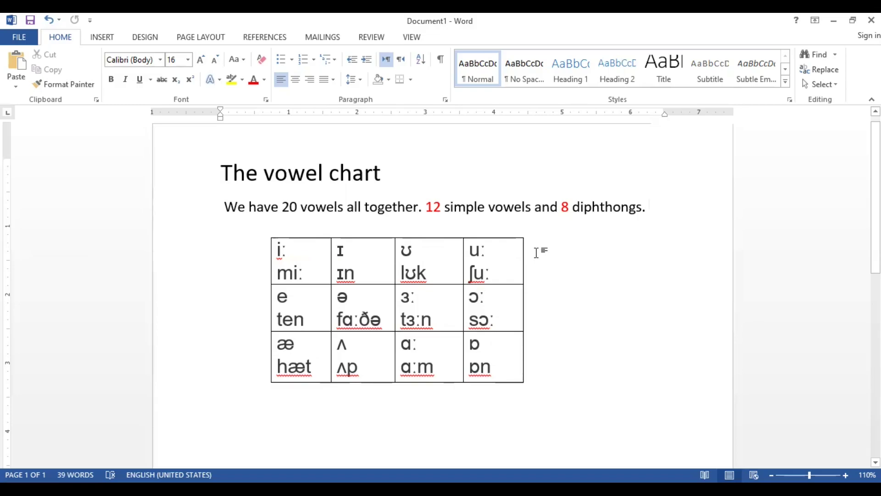
key(ctrl+Left)
key(ctrl+Left)
key(ctrl+Left)
key(ctrl+Left)
click(657, 219)
click(94, 37)
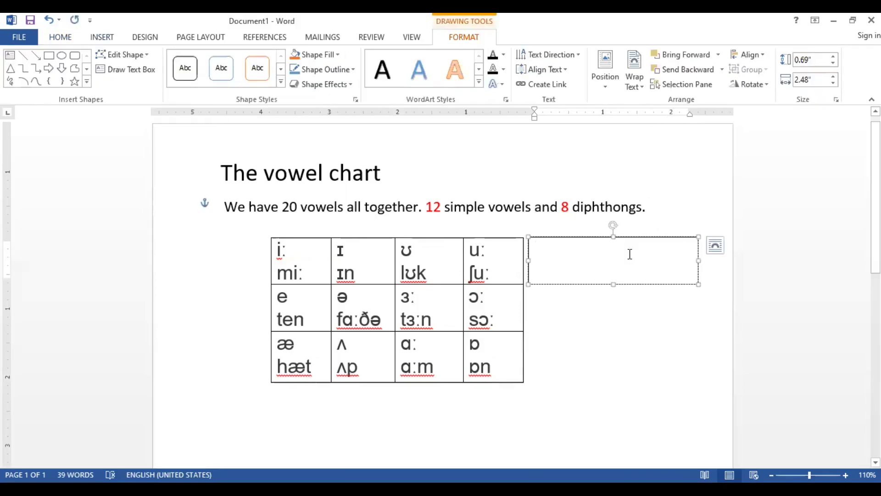
Type 'Top section – the mouth is quite narrow' into the text box.
text(Top secti)
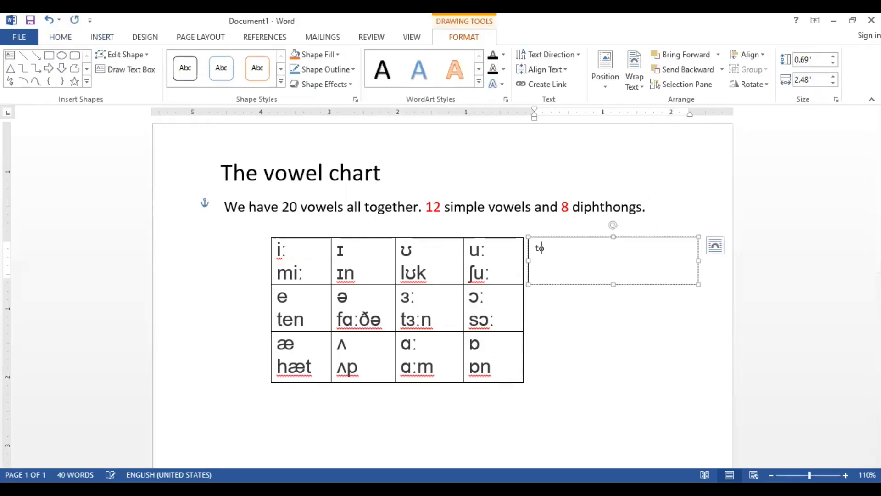
text(on)
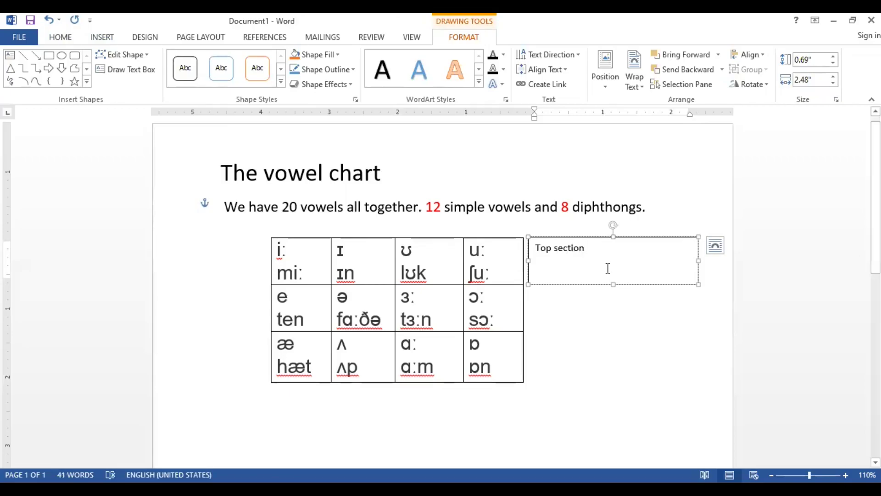
ctrl+scroll(608, 269, up, 3)
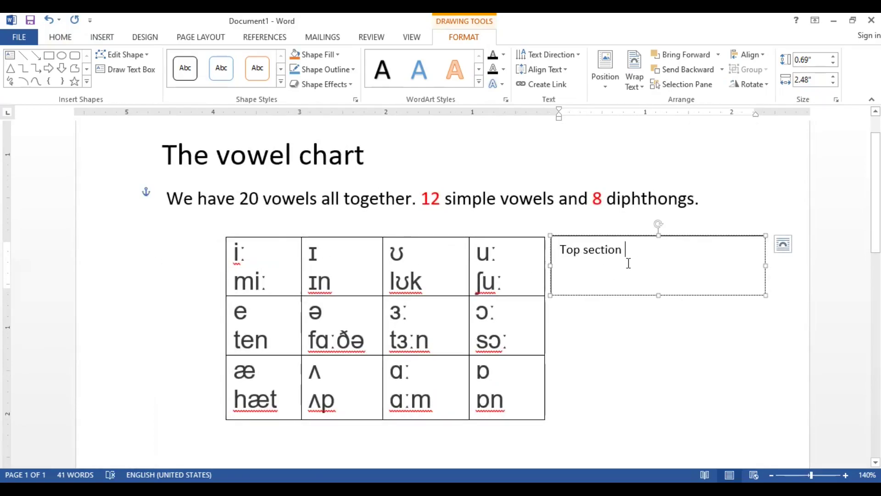
text(– the mouth i)
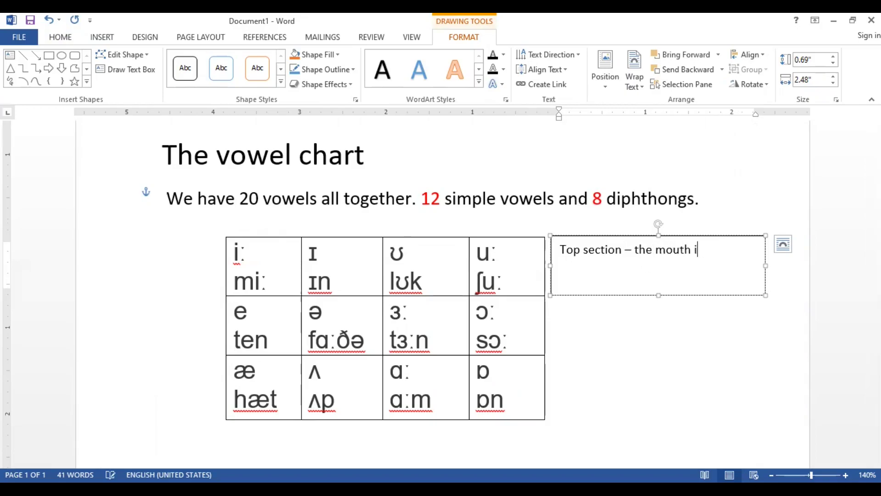
text(s quite narrow)
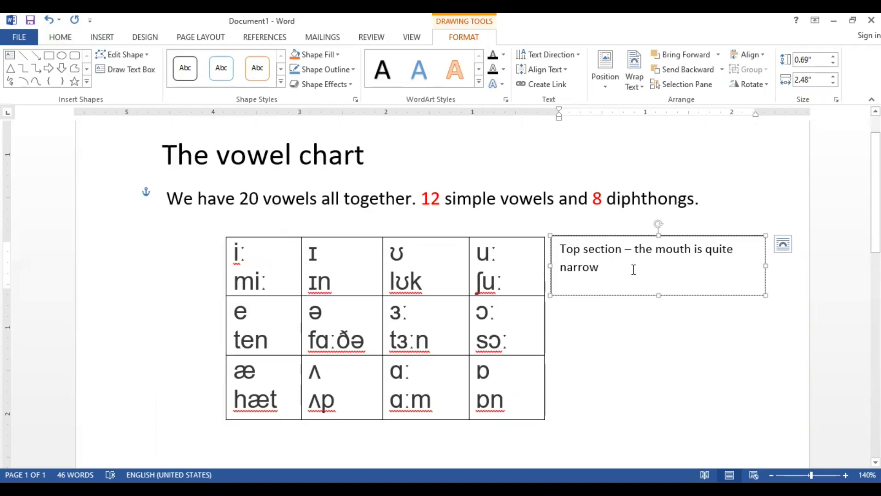
click(640, 315)
click(608, 262)
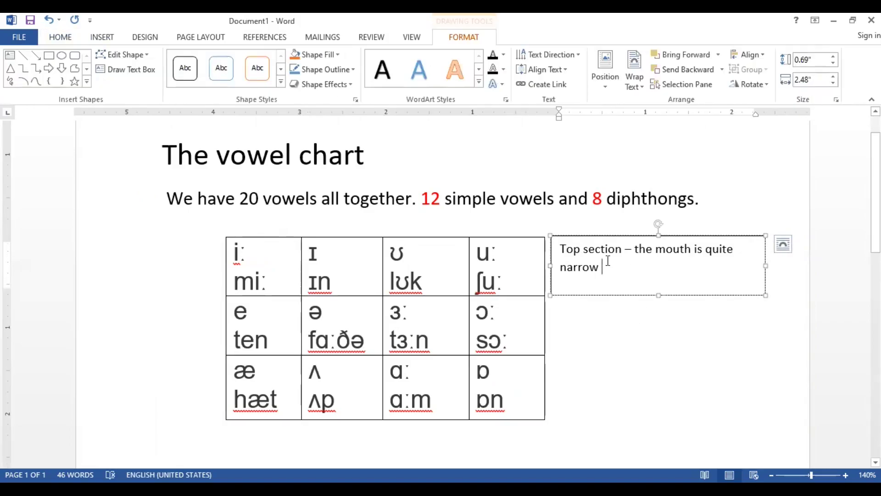
End the top note with a full stop; add an aligned middle box reading 'middle section - the mouth is a little bigger.'.
text(.)
text(middle )
text(section )
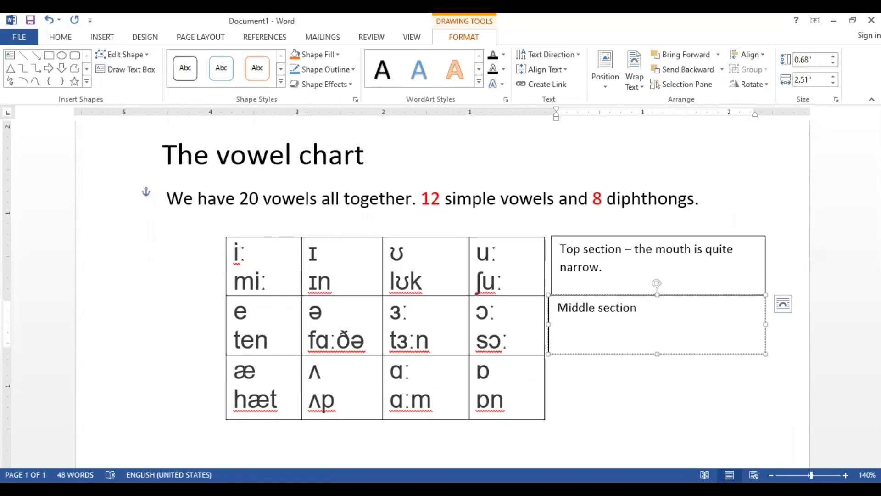
text(- the mouth is a little bigger.)
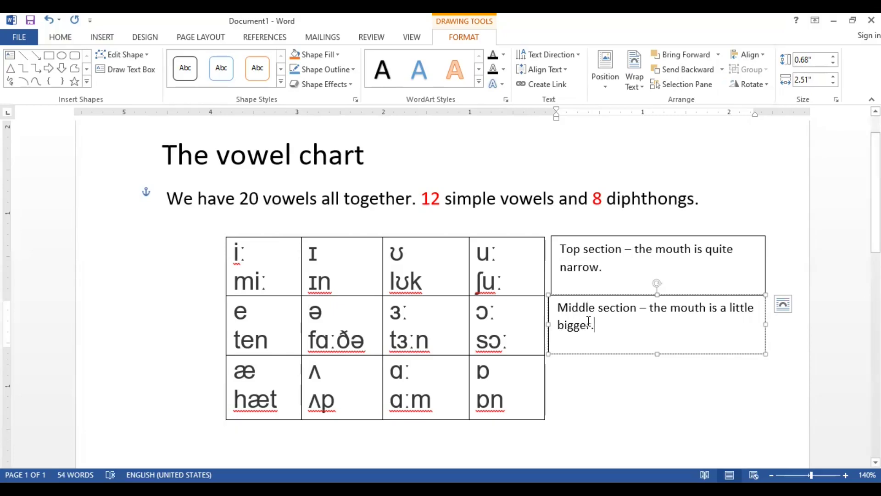
click(547, 325)
drag(547, 324, 551, 324)
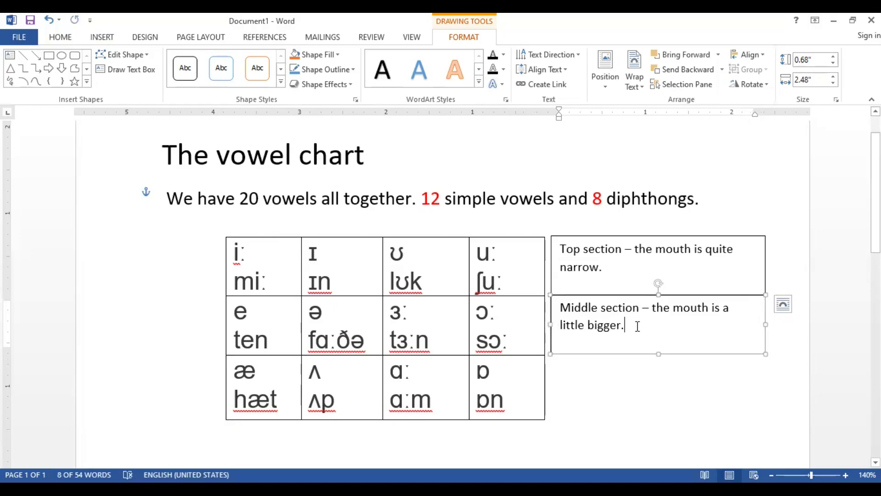
click(102, 37)
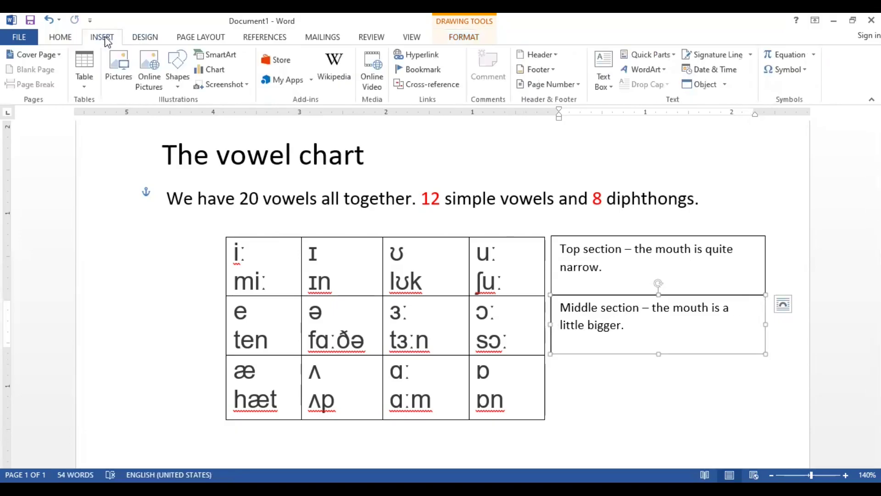
Draw a third text box below the middle one and type 'Bottom section- the moth is quite big and round.'.
click(172, 73)
click(173, 113)
mouse_move(550, 356)
mouse_down()
mouse_move(760, 389)
mouse_move(766, 419)
mouse_up()
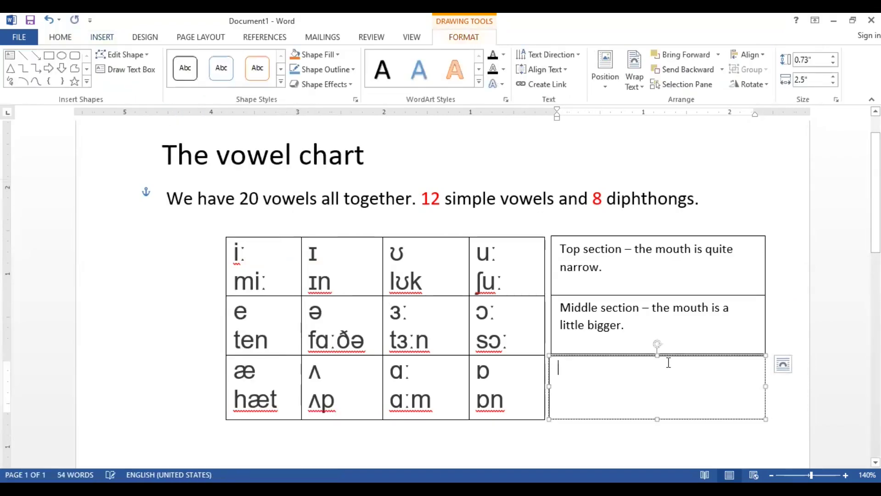
text(Bottom se)
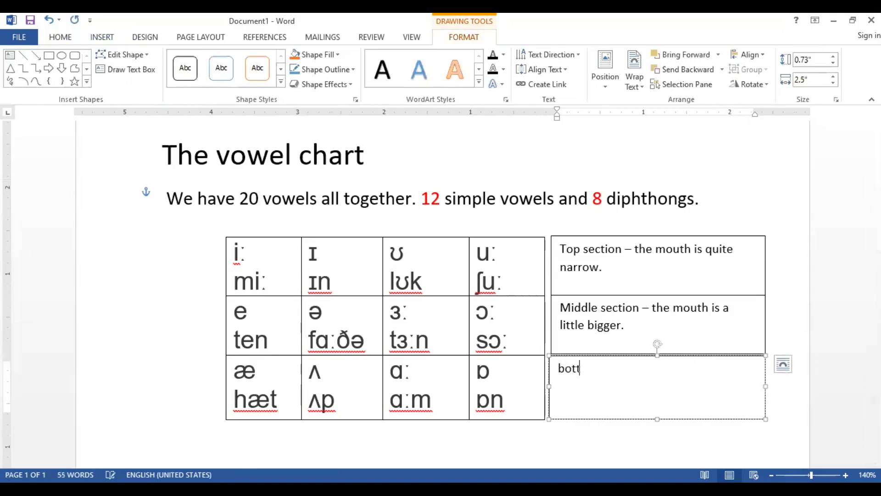
text(ction)
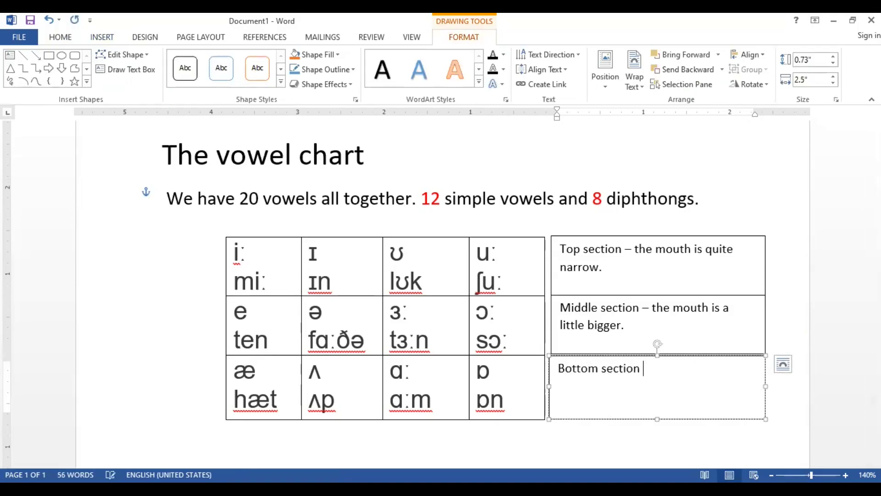
key(BackSpace)
text(- the moth is quite)
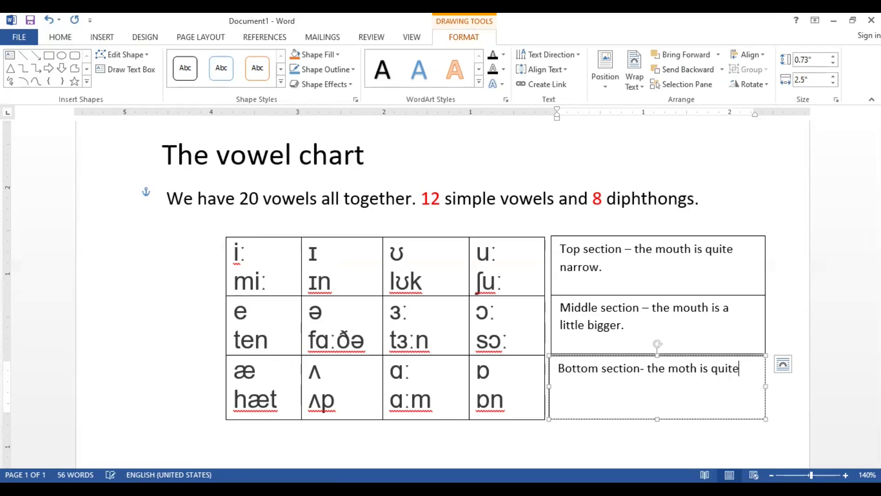
text( big and round.)
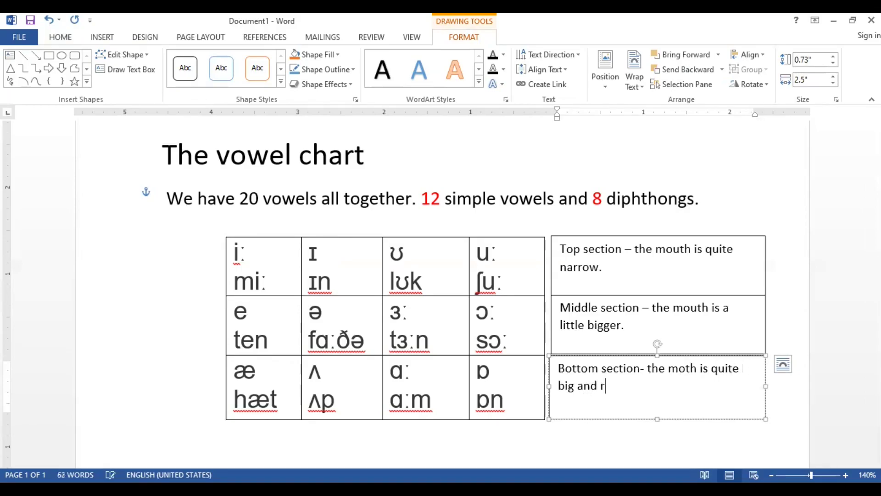